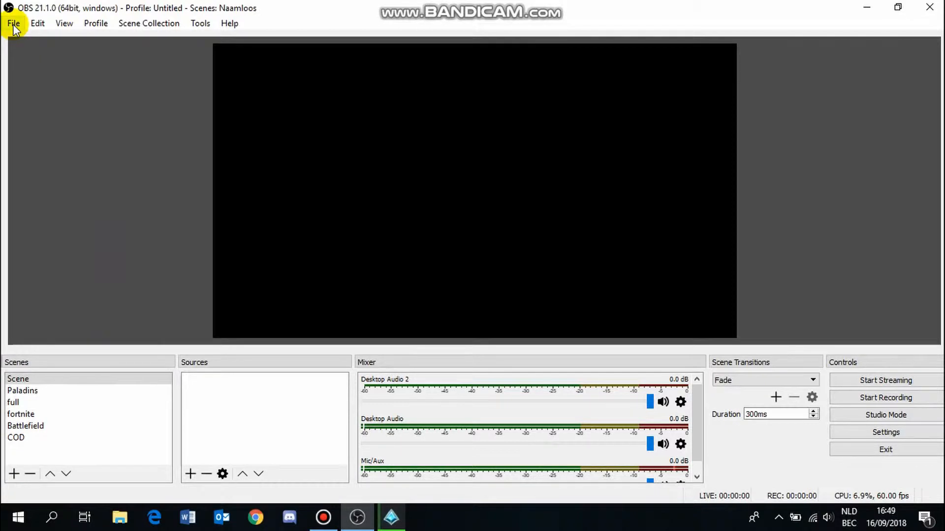
# - Open the program settings and review the streaming and output options, including the recording format
pyautogui.click(14, 25)
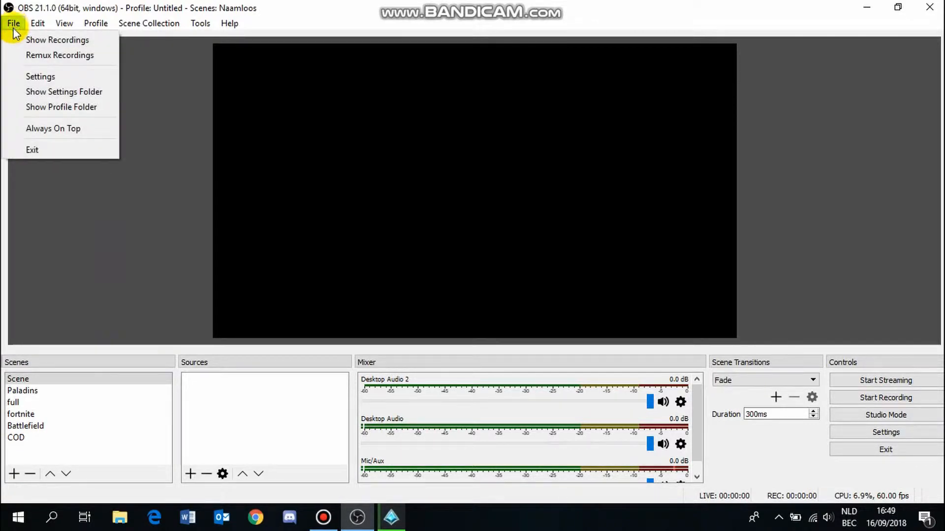
pyautogui.click(36, 77)
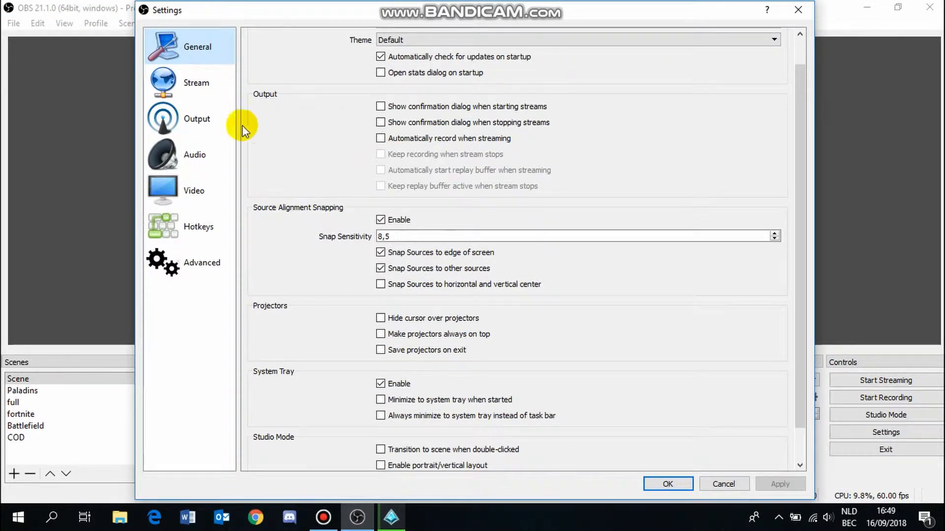
pyautogui.click(213, 87)
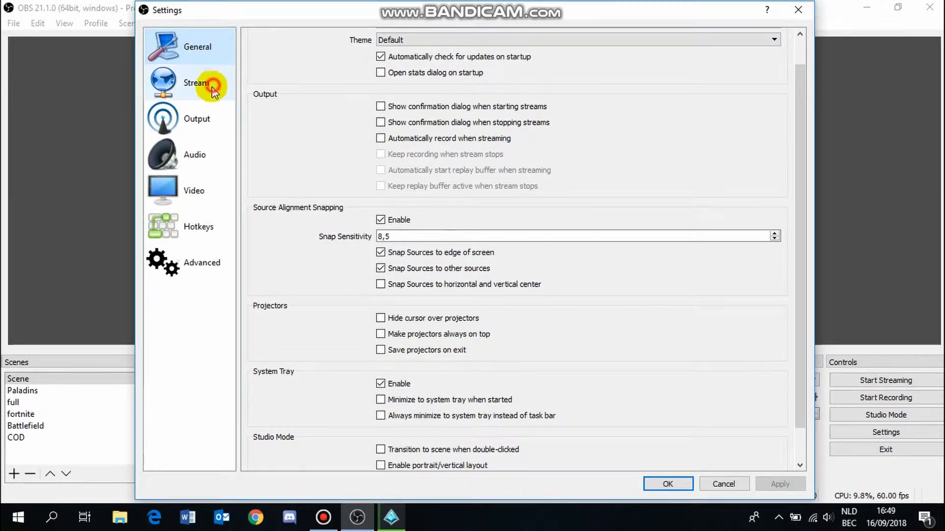
pyautogui.click(196, 128)
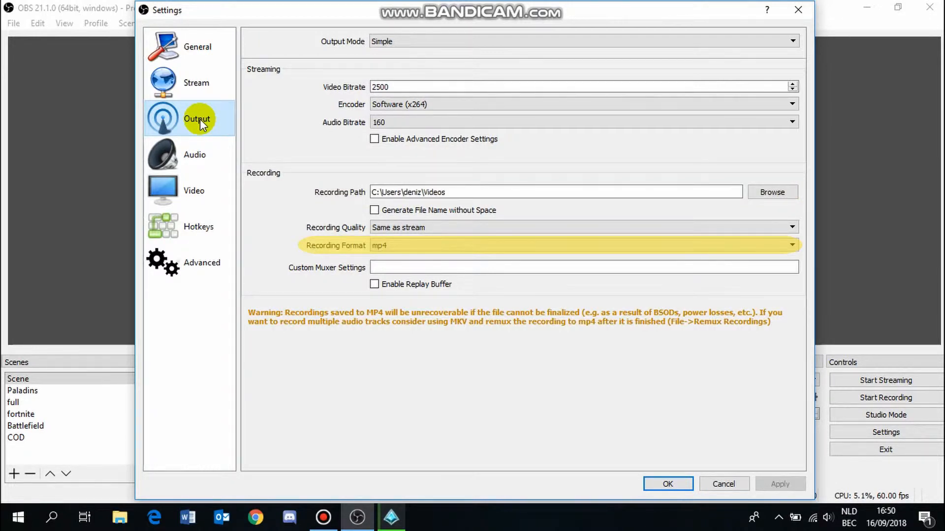
# - In the audio settings, try Mono for the channels and set them back to Stereo
pyautogui.click(210, 156)
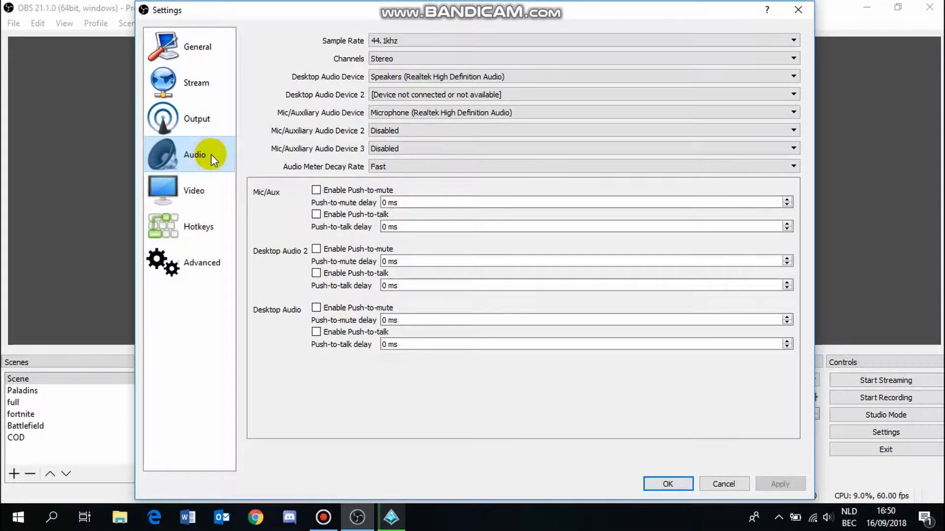
pyautogui.click(449, 57)
pyautogui.click(450, 72)
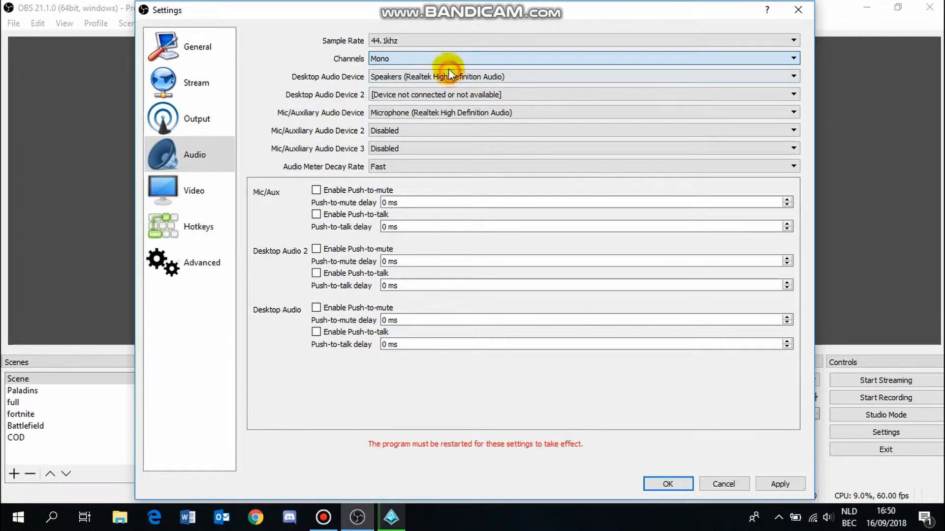
pyautogui.click(446, 60)
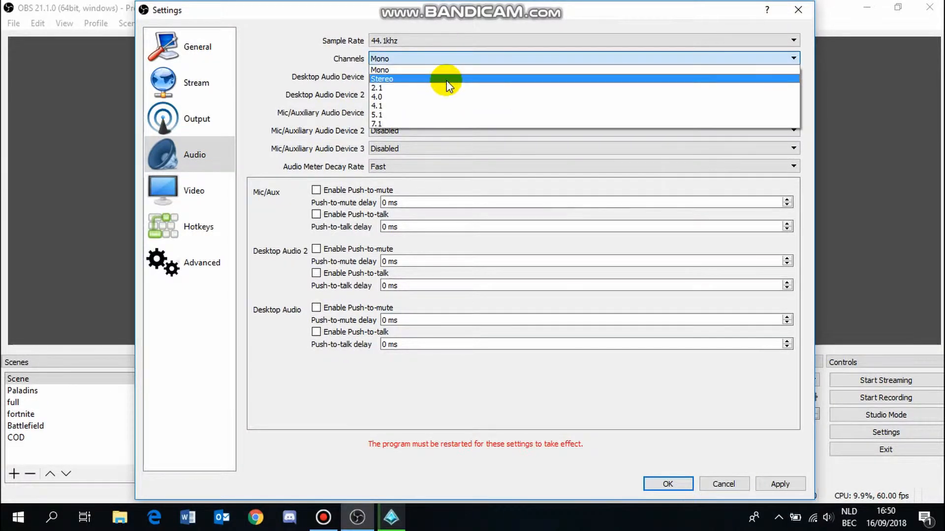
pyautogui.click(447, 81)
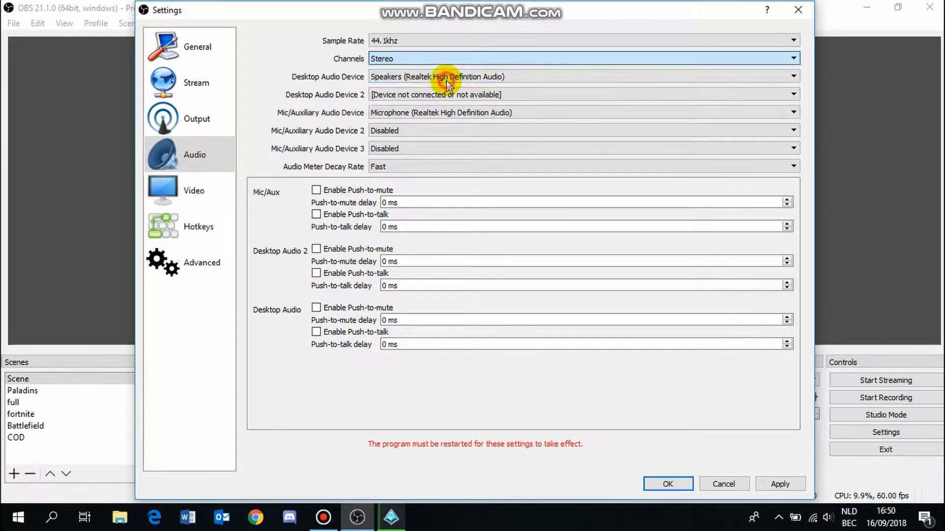
# - Check the device choices for Desktop Audio Device and Mic/Auxiliary Audio Device
pyautogui.click(498, 81)
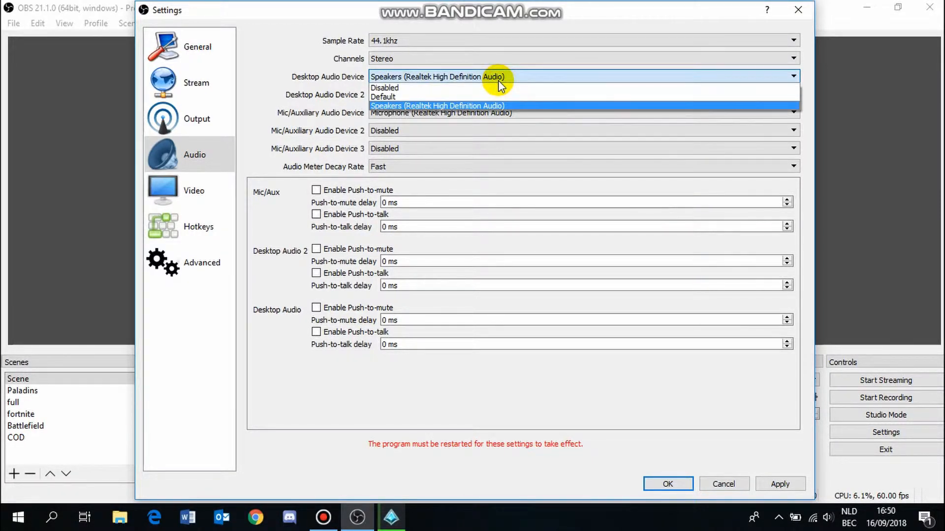
pyautogui.click(498, 80)
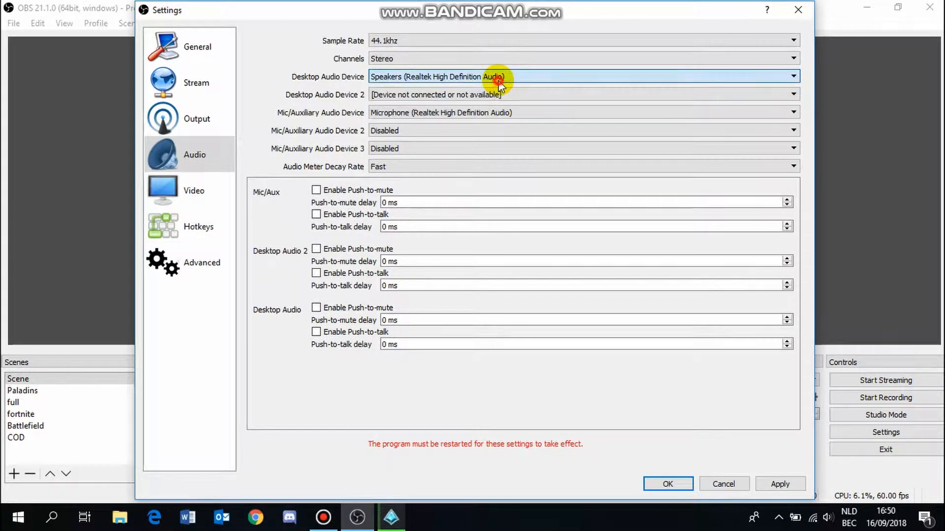
pyautogui.click(479, 112)
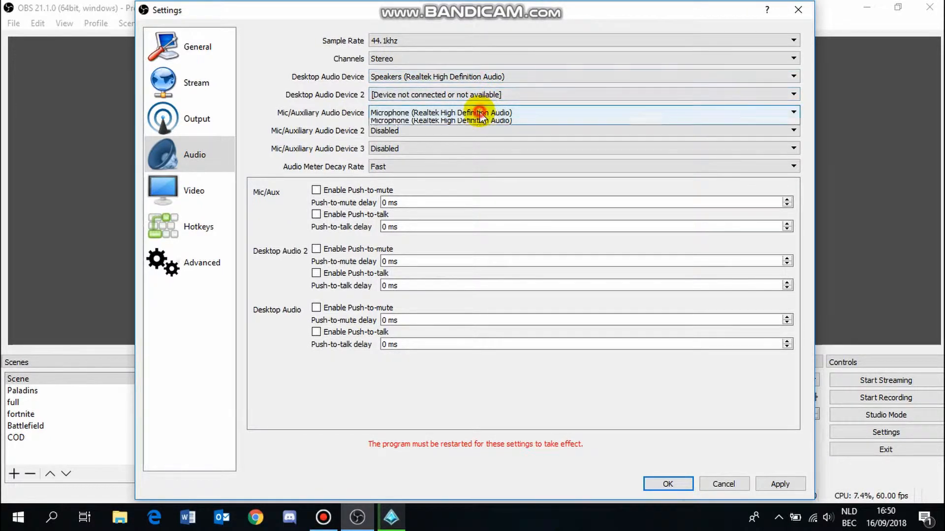
pyautogui.click(481, 115)
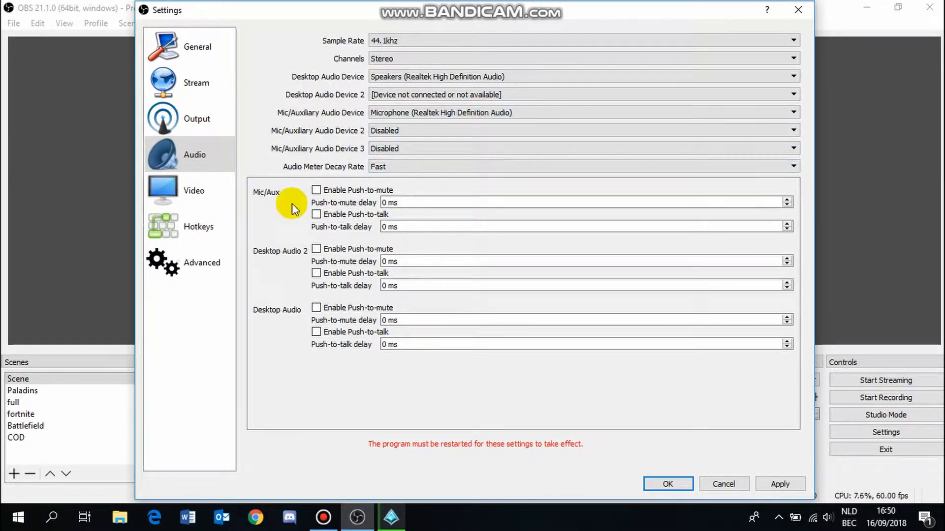
# - In the video settings, choose a 1366x768 base canvas resolution and 60 FPS, and save the settings
pyautogui.click(209, 199)
pyautogui.click(793, 40)
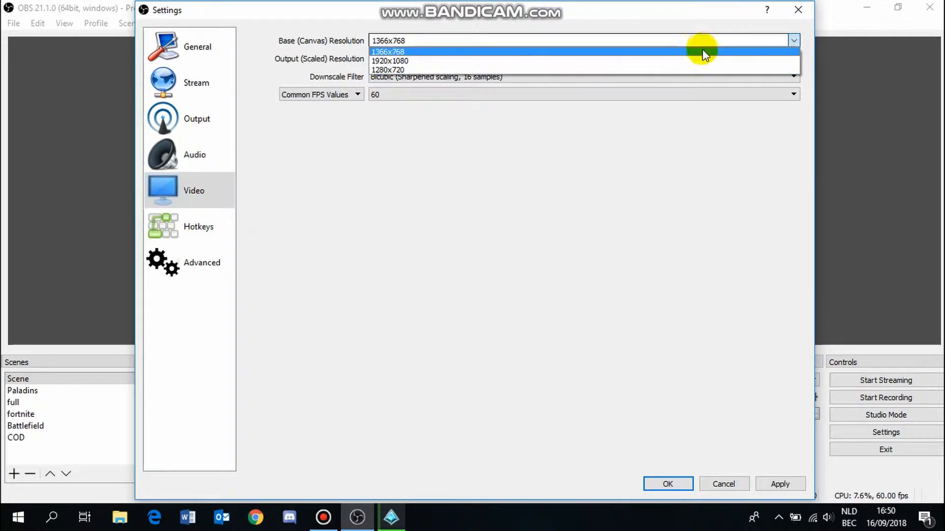
pyautogui.click(702, 48)
pyautogui.click(424, 94)
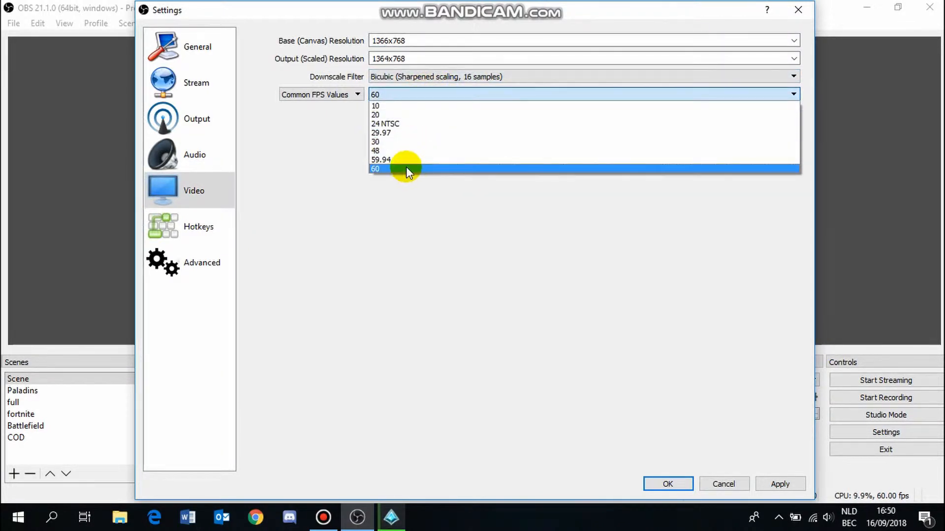
pyautogui.click(406, 168)
pyautogui.click(781, 484)
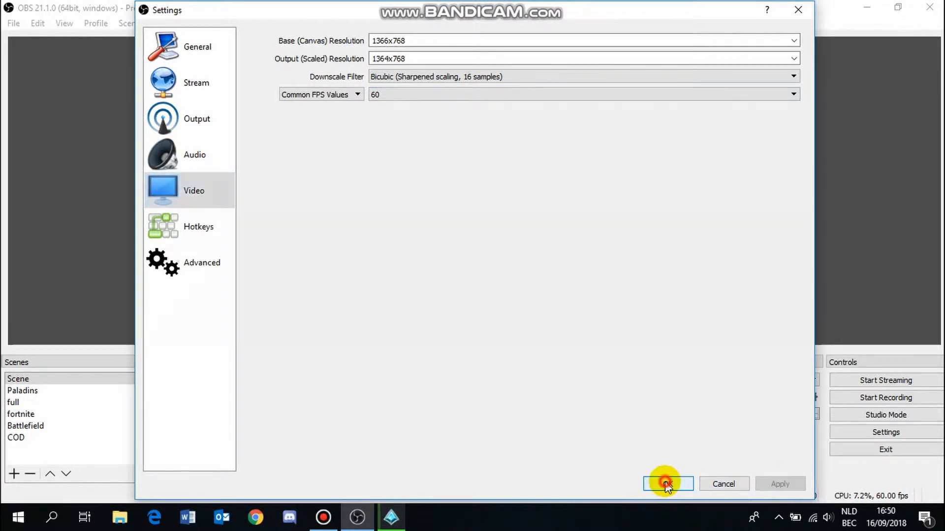
pyautogui.click(665, 484)
# - Add a new scene named Scene
pyautogui.click(15, 474)
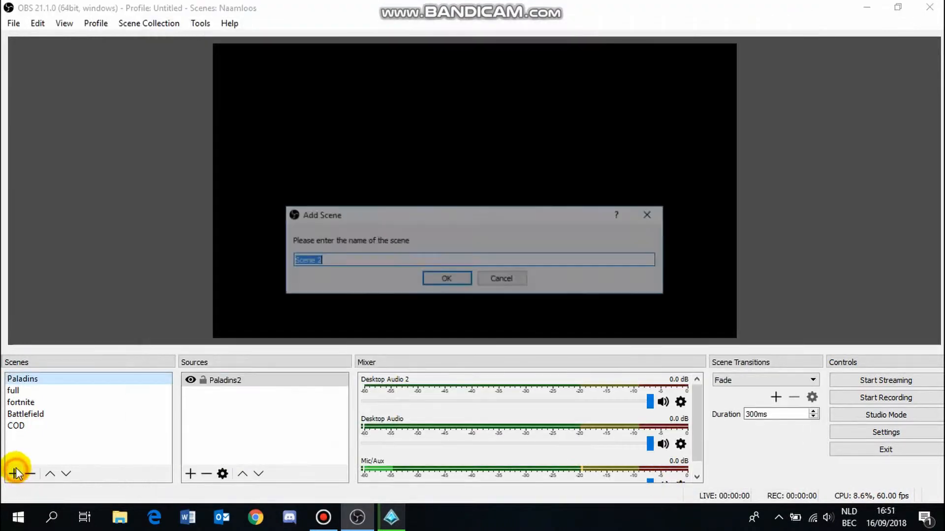
pyautogui.write('Scene')
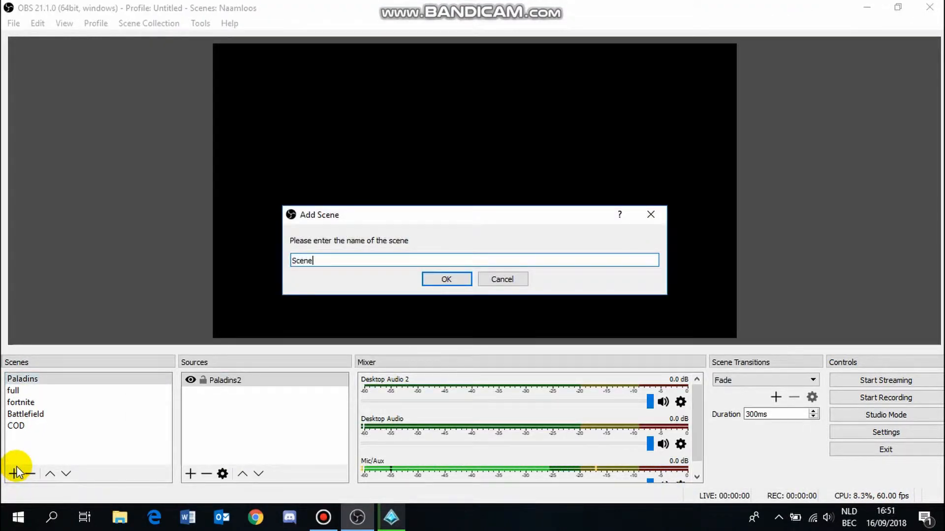
pyautogui.press('Return')
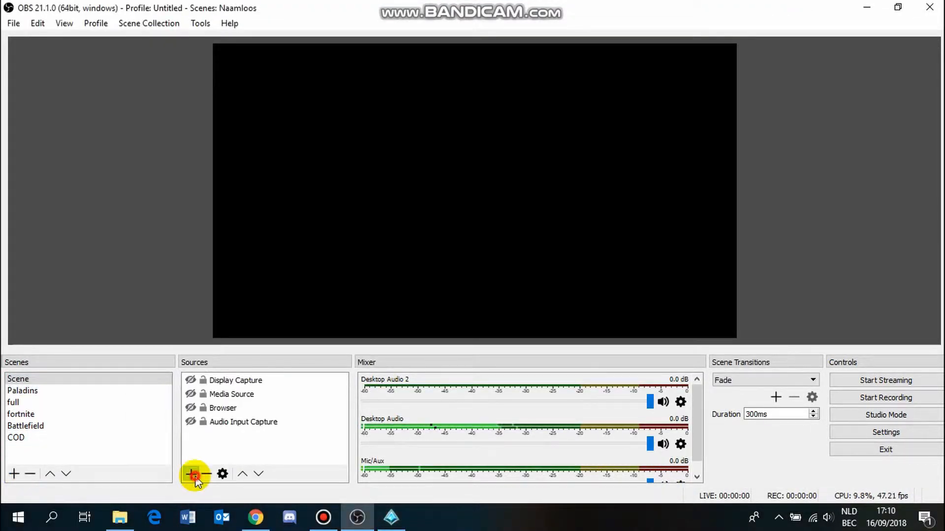
# - Add a new visible Game Capture source to the scene
pyautogui.click(190, 474)
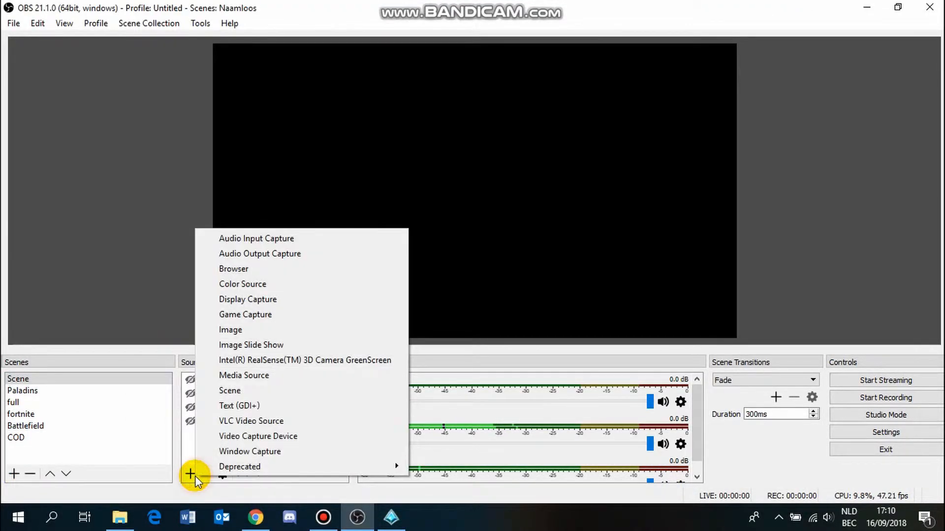
pyautogui.click(254, 316)
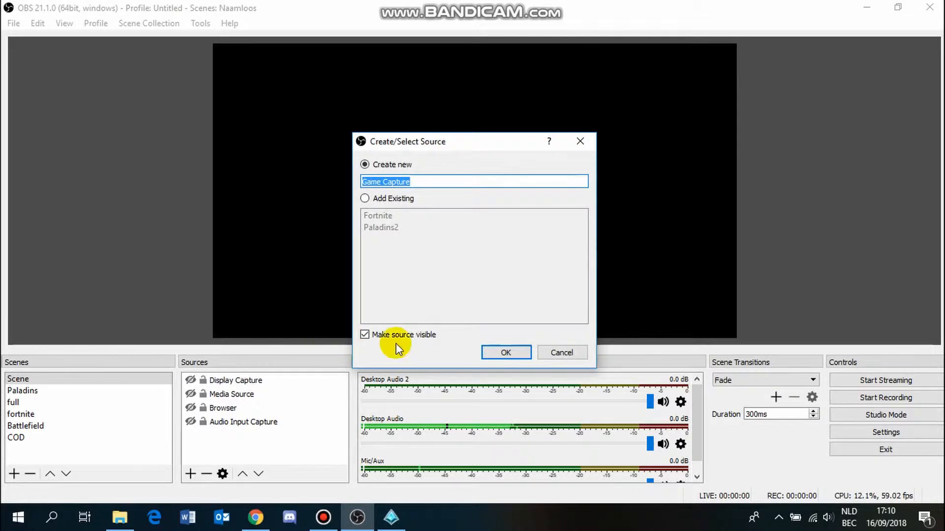
pyautogui.click(510, 353)
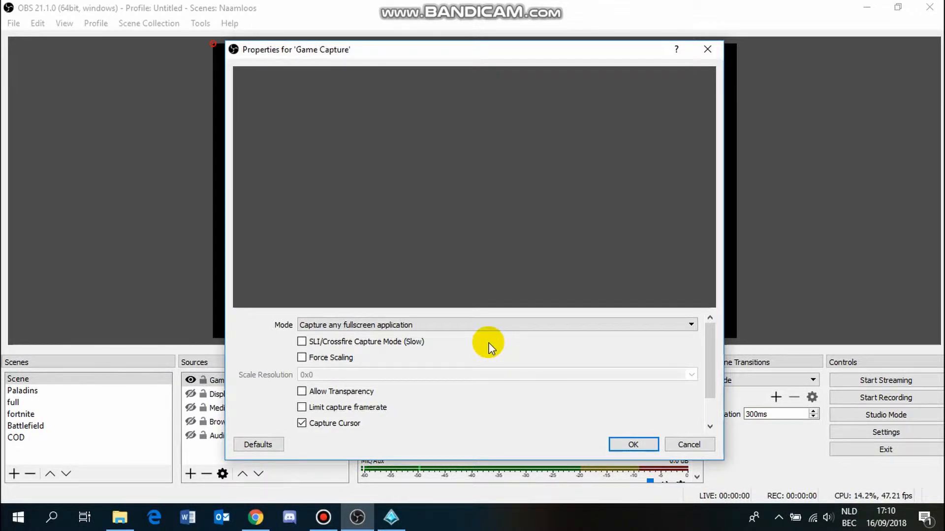
# - Set the game capture to capture a specific window, choose the Paladins (64-bit, DX11) window, and confirm the properties
pyautogui.click(471, 325)
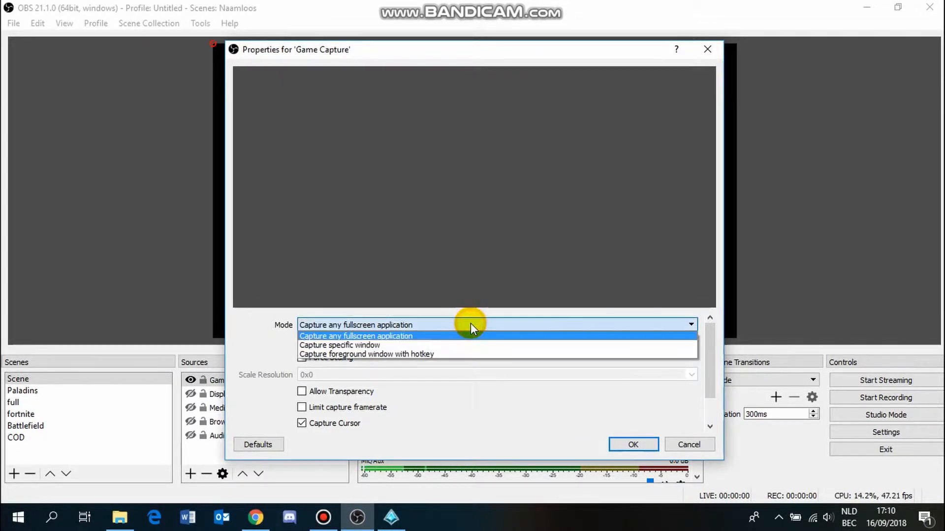
pyautogui.click(471, 345)
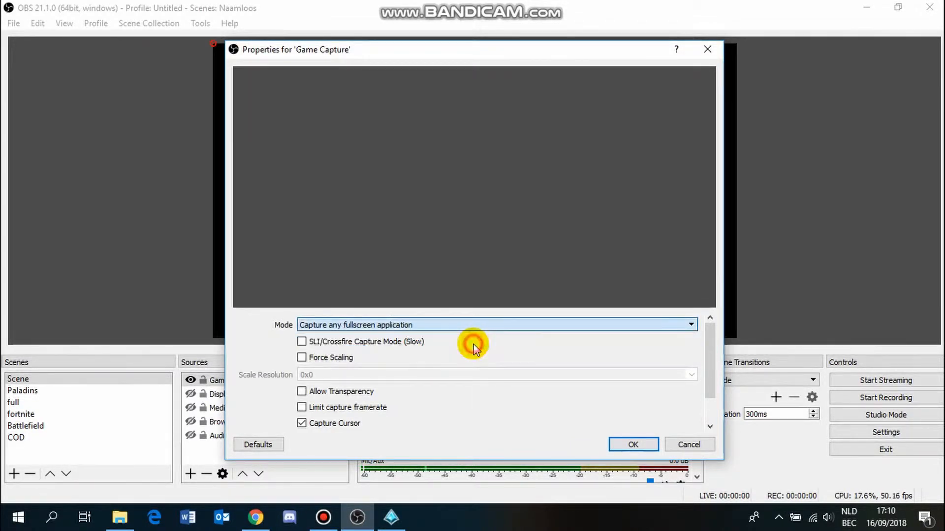
pyautogui.scroll(-1, 433, 310)
pyautogui.click(432, 310)
pyautogui.click(437, 337)
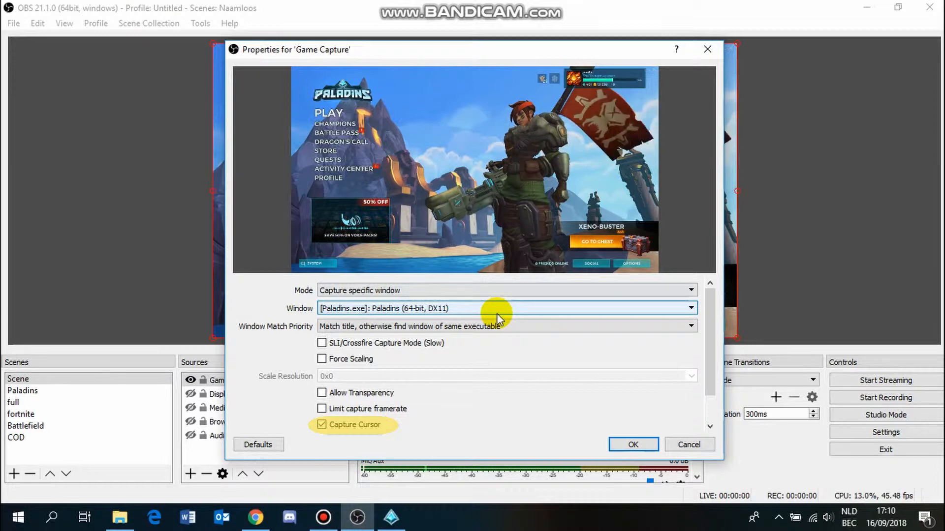
pyautogui.click(648, 446)
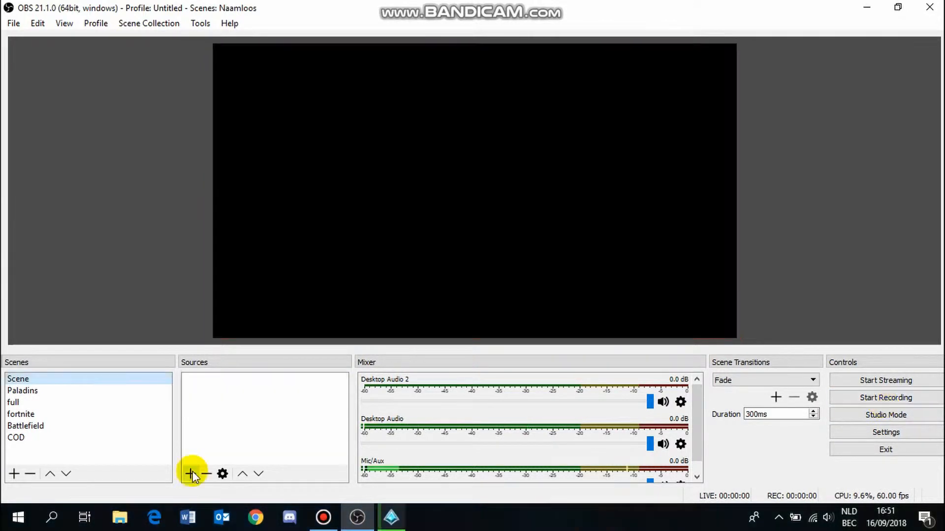
# - Add a new visible Display Capture source to the scene
pyautogui.click(190, 474)
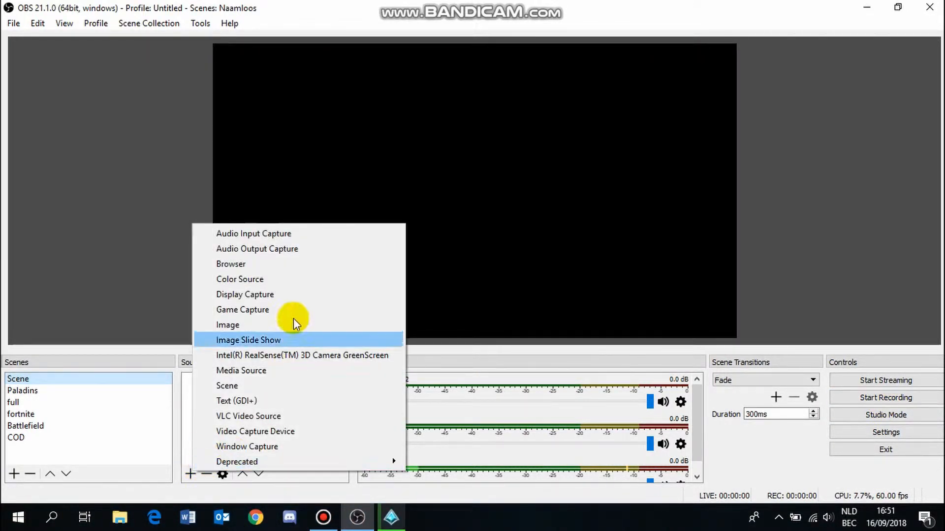
pyautogui.click(290, 298)
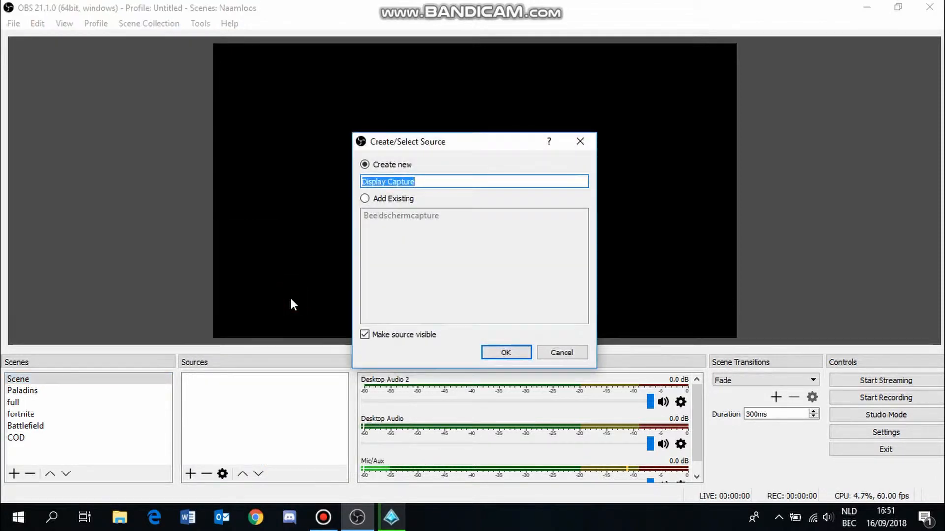
pyautogui.click(506, 353)
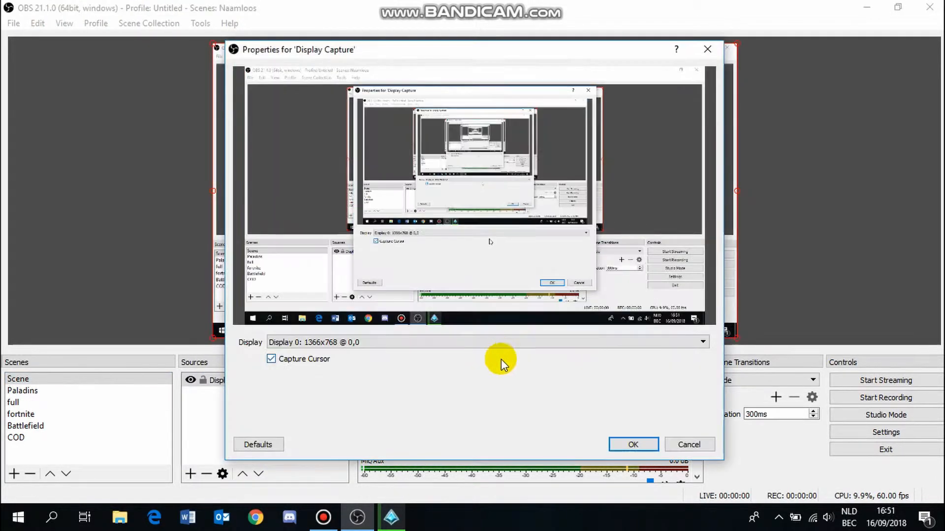
# - Choose Display 0: 1366x768 for the display capture, keep Capture Cursor enabled, and confirm the properties
pyautogui.click(321, 343)
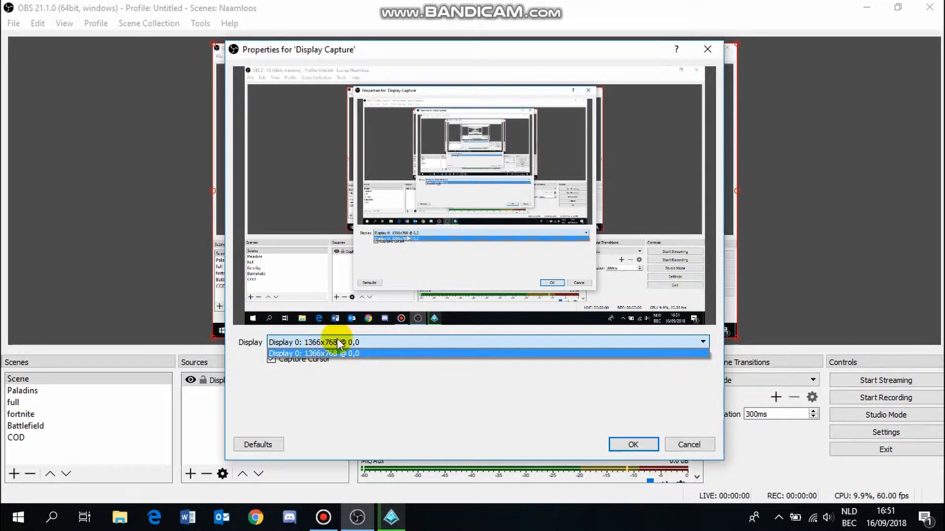
pyautogui.click(318, 353)
pyautogui.click(271, 359)
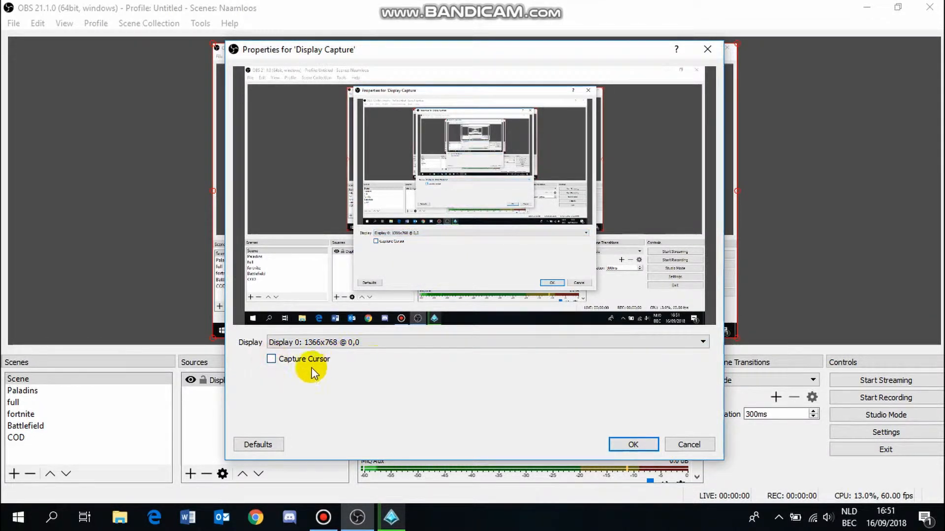
pyautogui.click(272, 360)
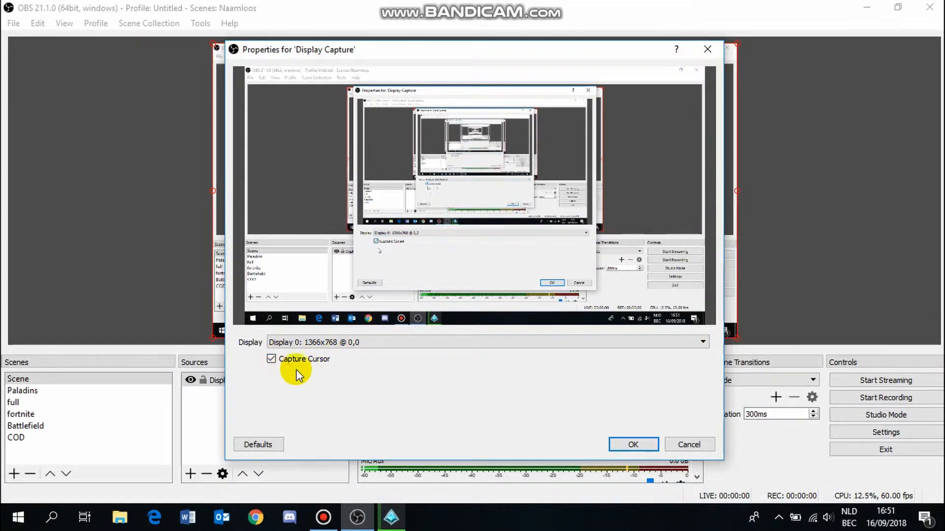
pyautogui.click(634, 444)
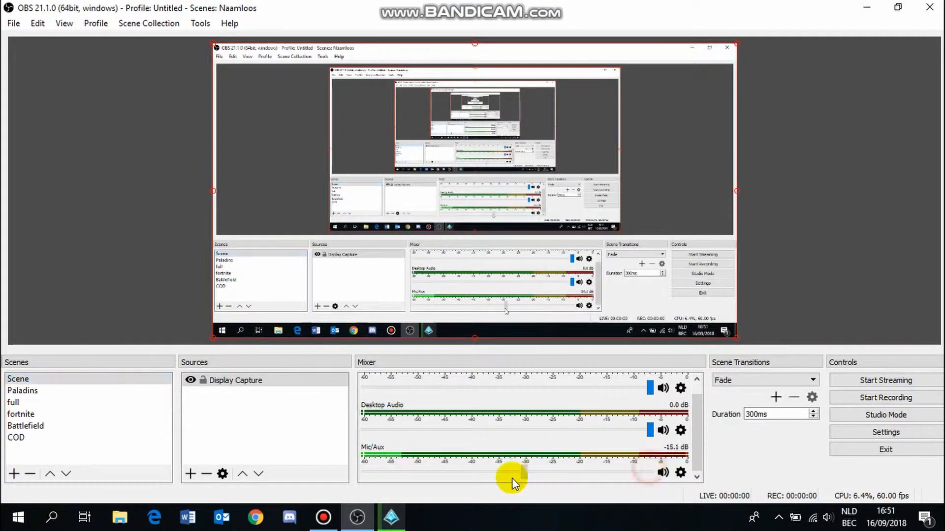
# - Lower the Mic/Aux volume in the audio mixer
pyautogui.moveTo(438, 477); pyautogui.dragTo(436, 477)
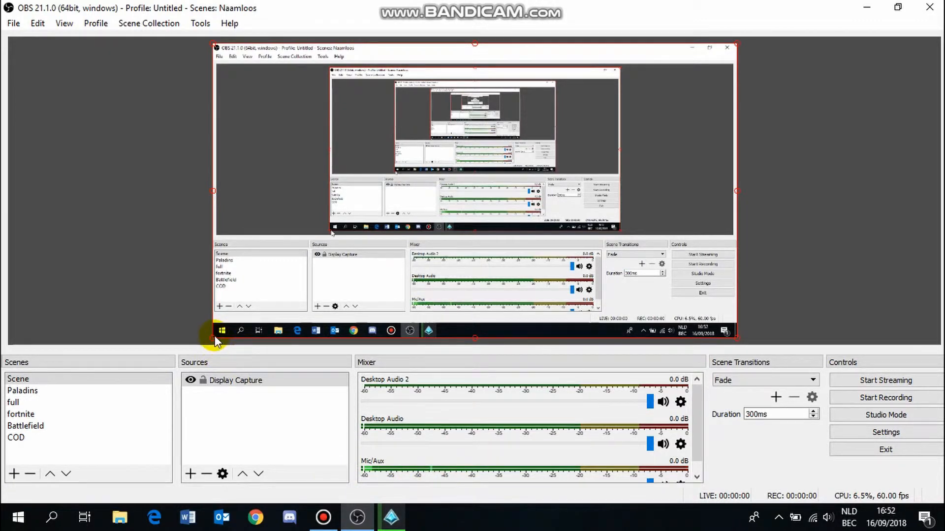
# - Scale down the display capture, place it in the canvas's lower-left corner, and try locking and unlocking the source
pyautogui.moveTo(213, 336); pyautogui.dragTo(347, 243)
pyautogui.moveTo(653, 116); pyautogui.dragTo(491, 225)
pyautogui.click(203, 380)
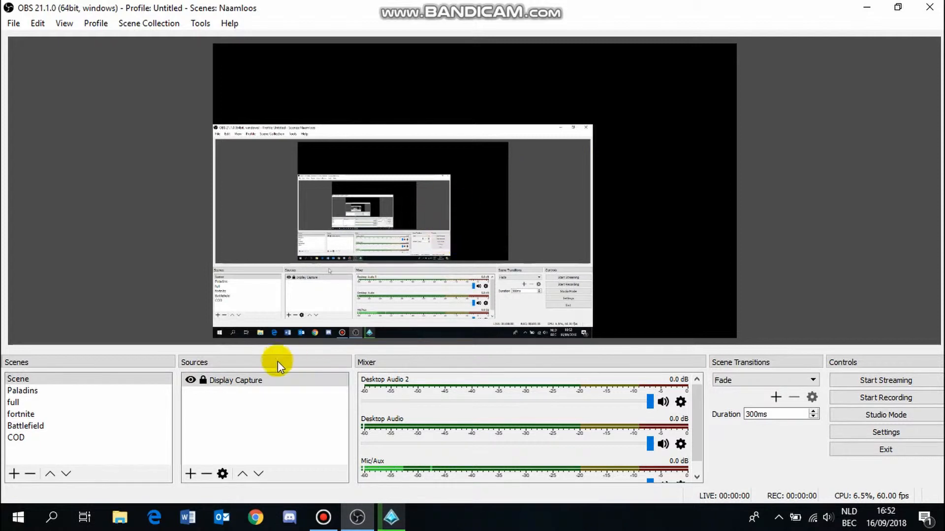
pyautogui.click(202, 380)
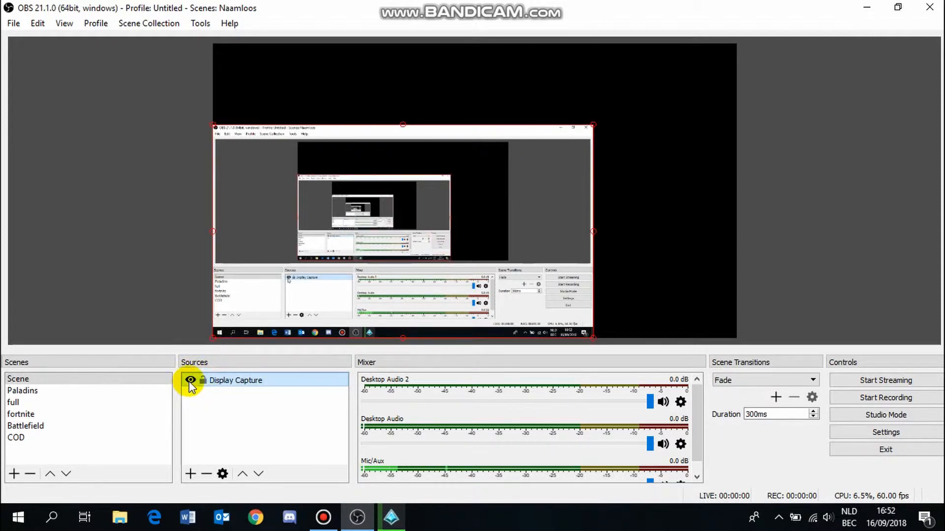
# - Hide the display capture and add a new Audio Input Capture source using the Microphone (Realtek High Definition Audio) device
pyautogui.click(190, 380)
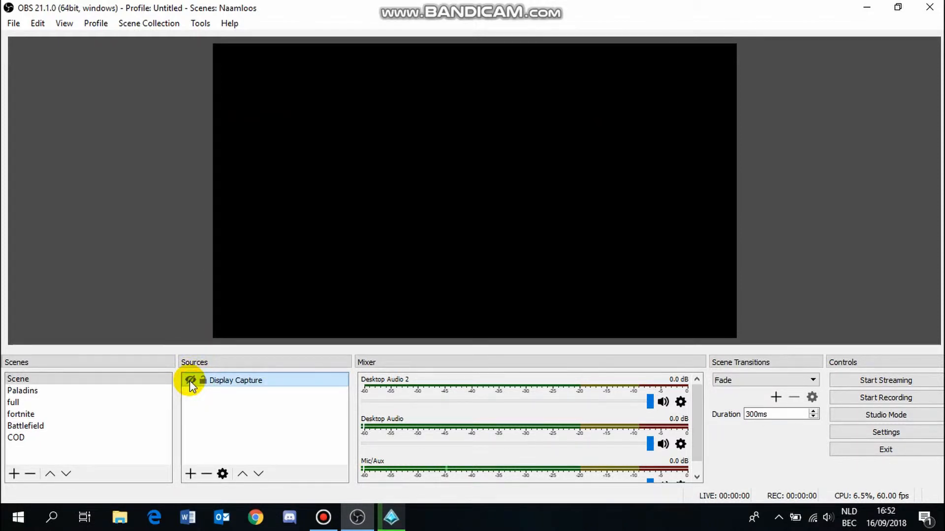
pyautogui.click(191, 473)
pyautogui.click(303, 236)
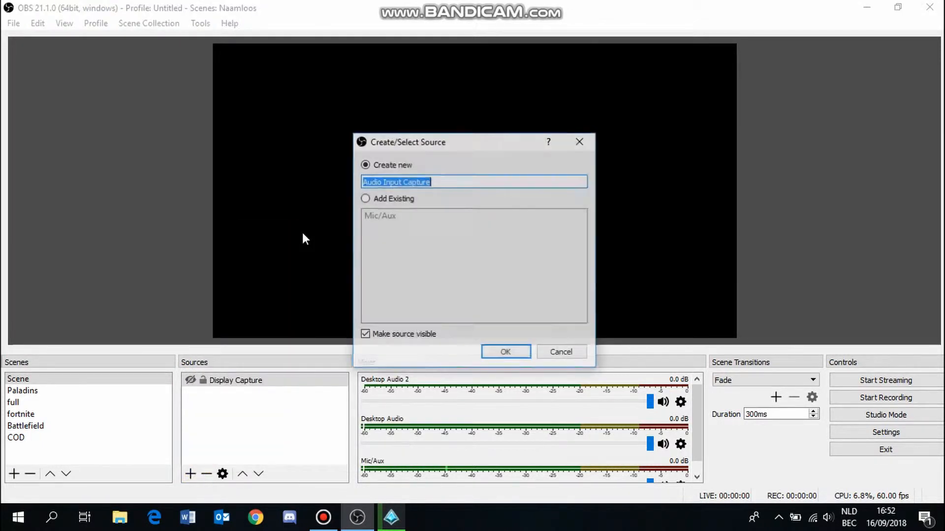
pyautogui.click(507, 352)
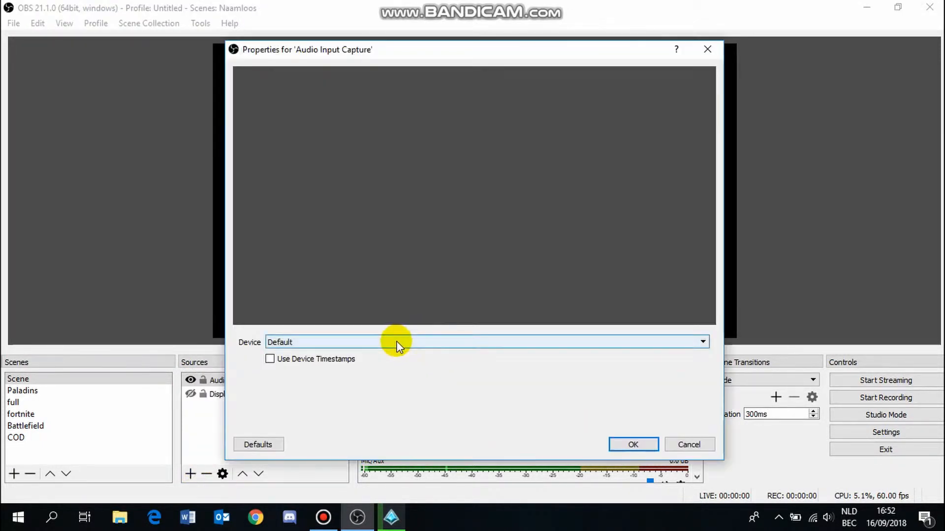
pyautogui.click(397, 341)
pyautogui.click(397, 356)
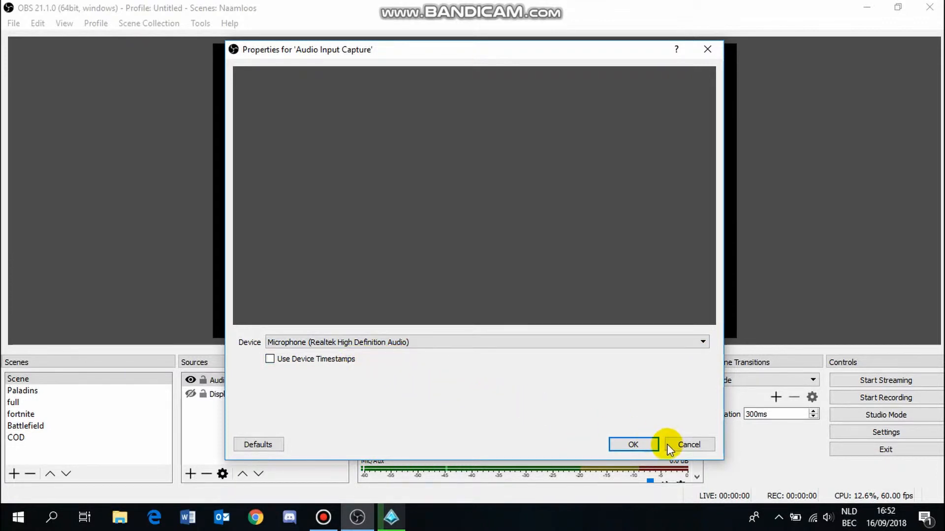
pyautogui.click(633, 445)
# - Add a new visible Browser source and replace its default URL with the copied address of the personal Wix website
pyautogui.click(191, 474)
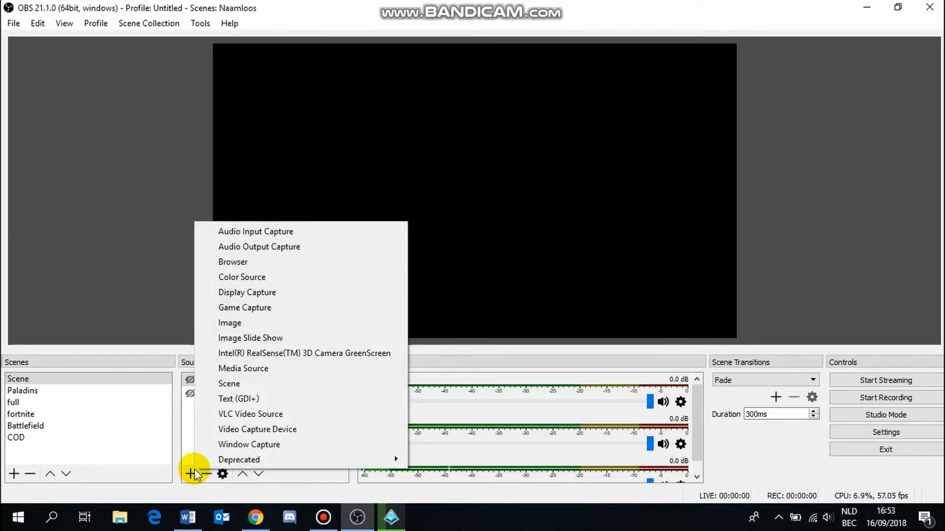
pyautogui.click(237, 261)
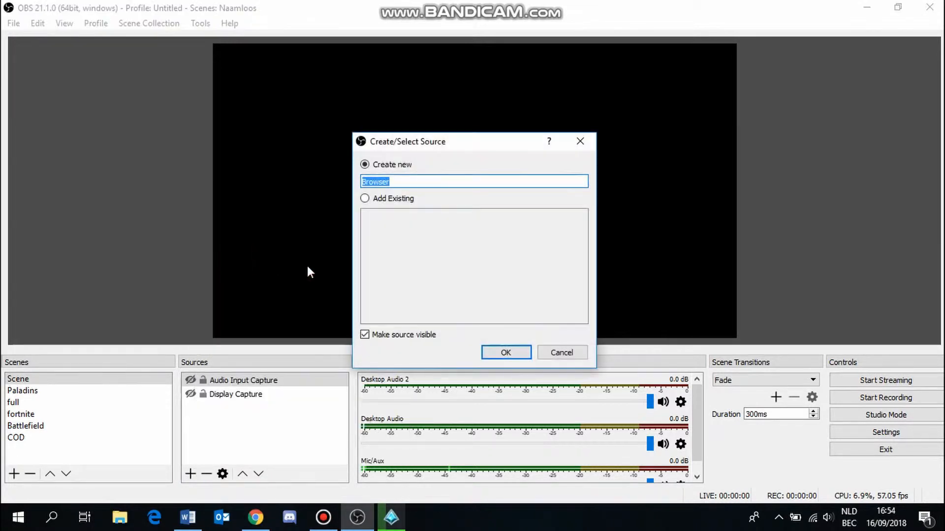
pyautogui.click(502, 349)
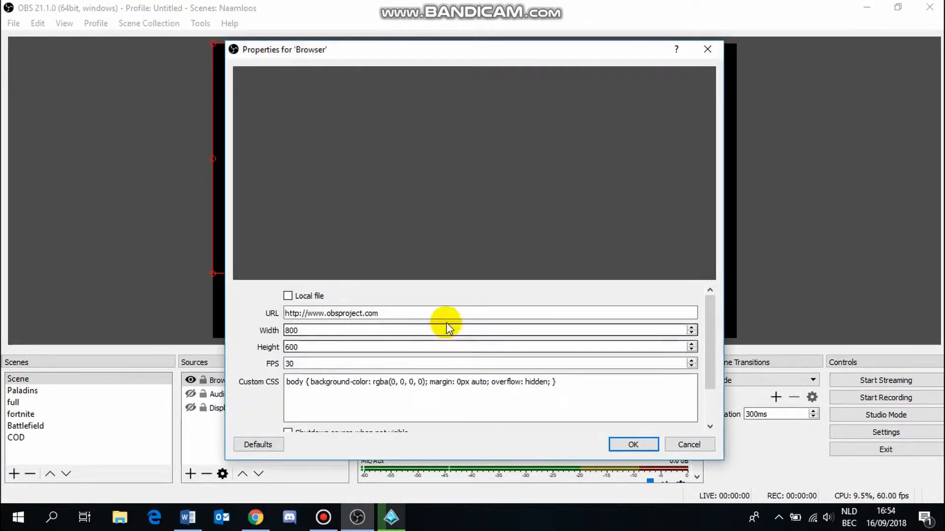
pyautogui.moveTo(538, 316); pyautogui.dragTo(253, 315)
pyautogui.hotkey('ctrl', 'v')
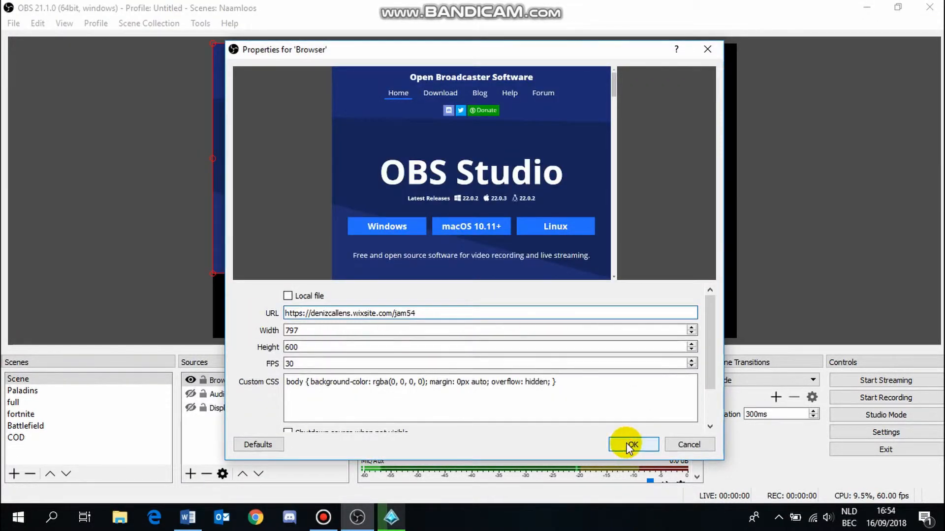
pyautogui.click(633, 444)
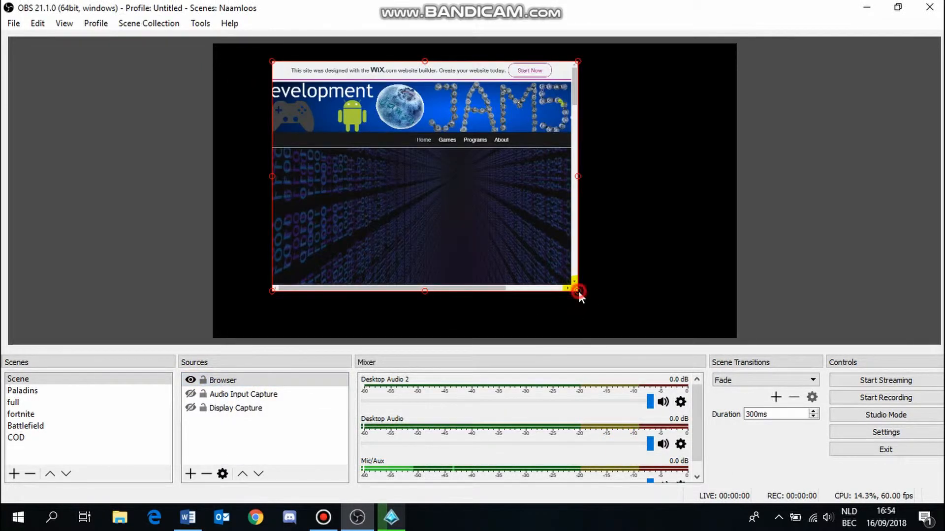
# - Enlarge the browser source on the canvas so it nearly fills the canvas height
pyautogui.moveTo(578, 291); pyautogui.dragTo(641, 339)
pyautogui.click(270, 59)
pyautogui.moveTo(259, 61); pyautogui.dragTo(263, 62)
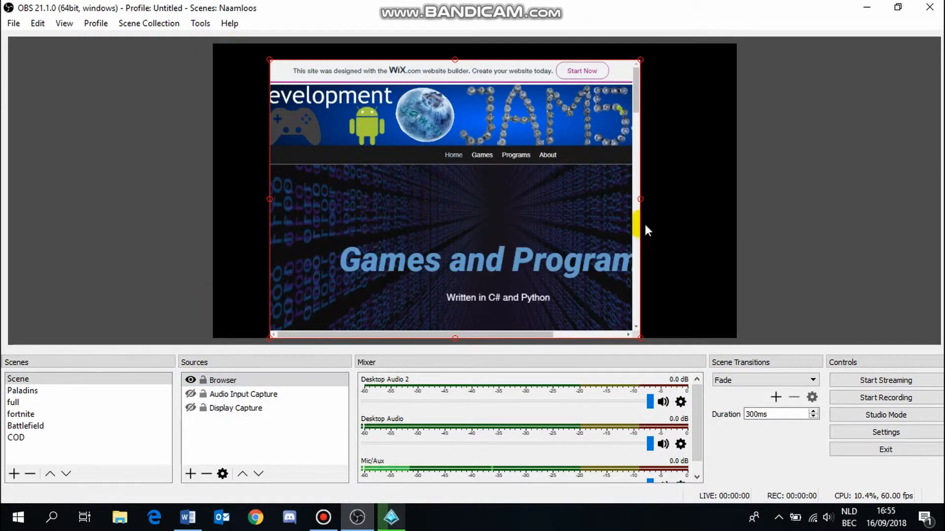
pyautogui.moveTo(640, 338); pyautogui.dragTo(634, 334)
# - Interact with the Browser source to open the website's Games page and expand its Help chat
pyautogui.rightClick(207, 381)
pyautogui.rightClick(206, 381)
pyautogui.rightClick(207, 380)
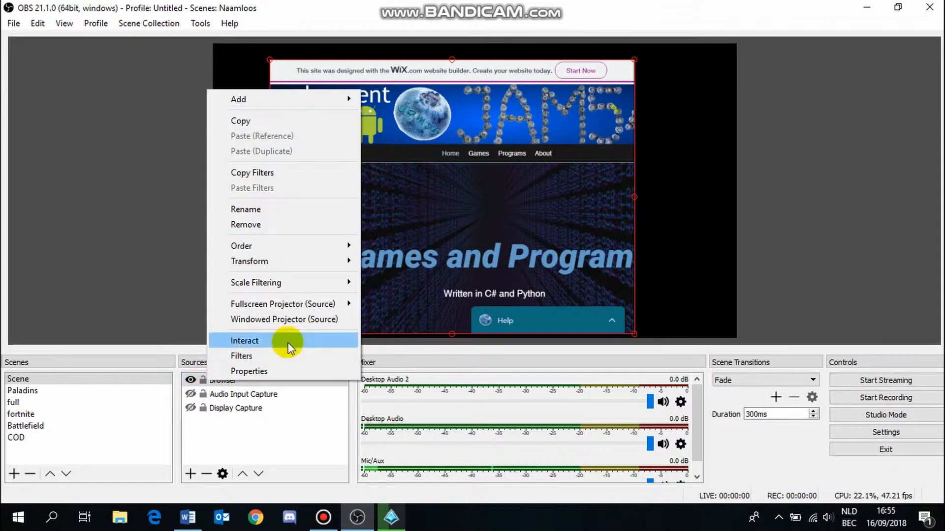
pyautogui.click(288, 343)
pyautogui.click(645, 403)
pyautogui.click(671, 143)
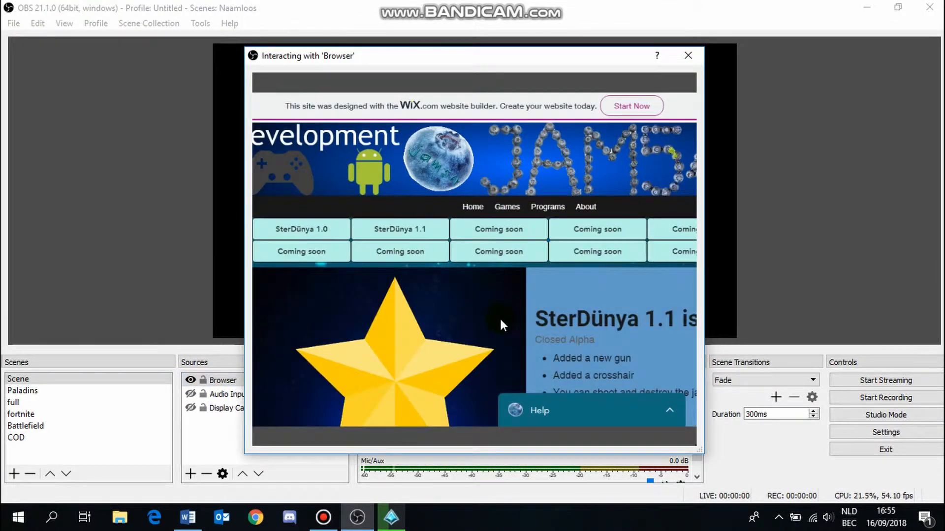
pyautogui.click(669, 411)
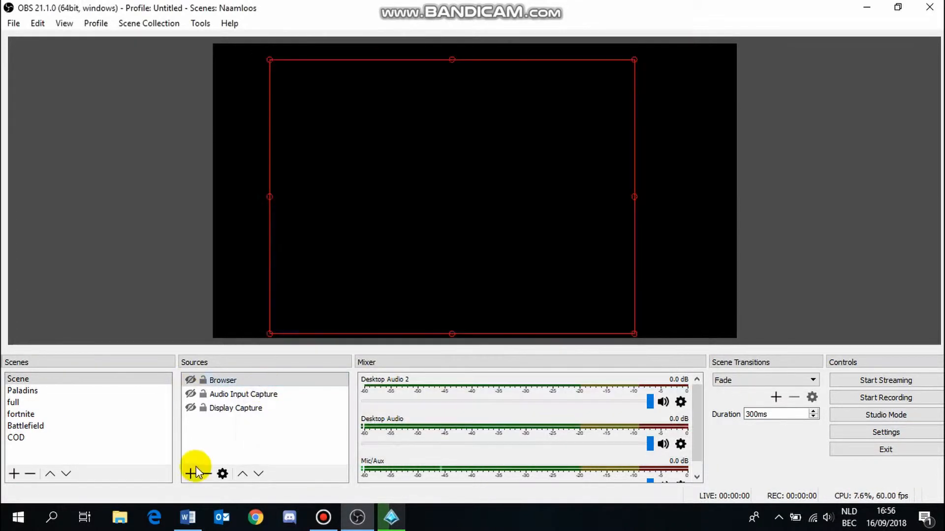
# - Add a new Media Source and load Paladins (64-bit, DX11) 3_09_2018 20_23_21.mp4 from the Opnames folder
pyautogui.click(192, 473)
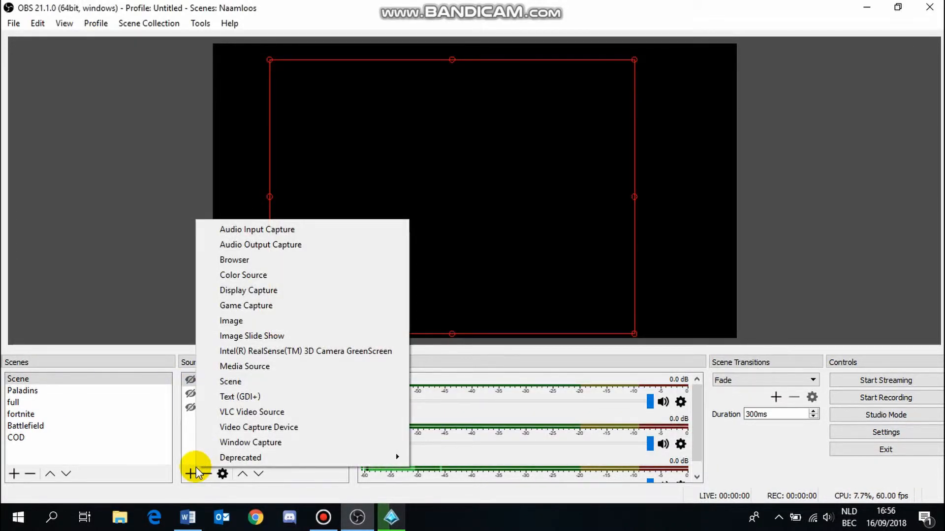
pyautogui.click(239, 366)
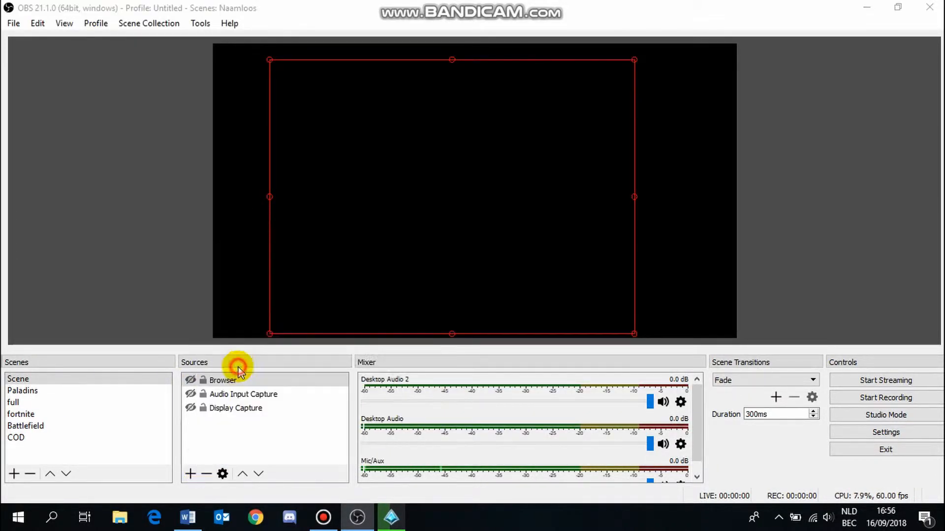
pyautogui.click(490, 351)
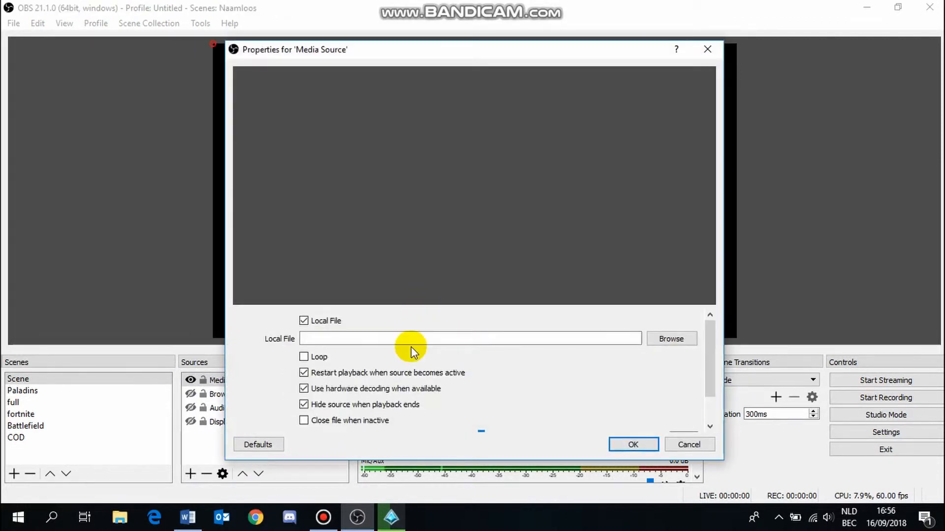
pyautogui.click(671, 339)
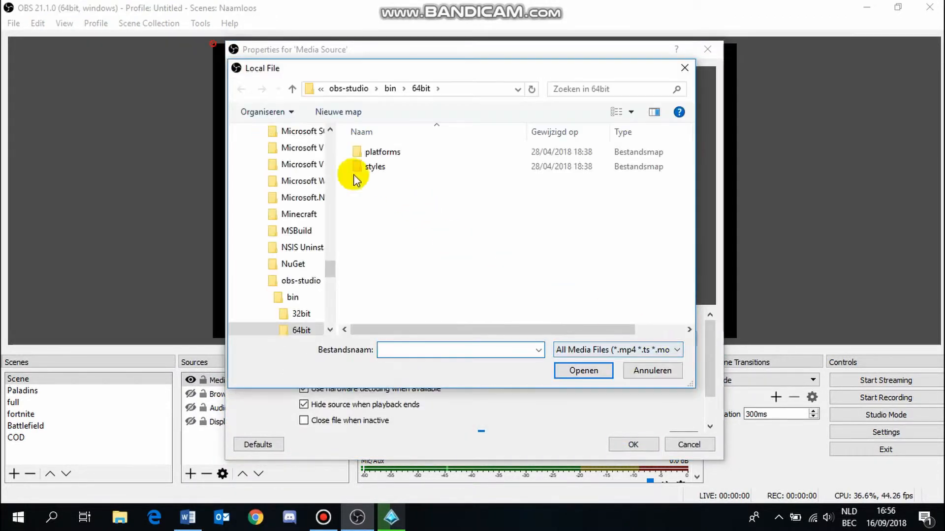
pyautogui.click(386, 199)
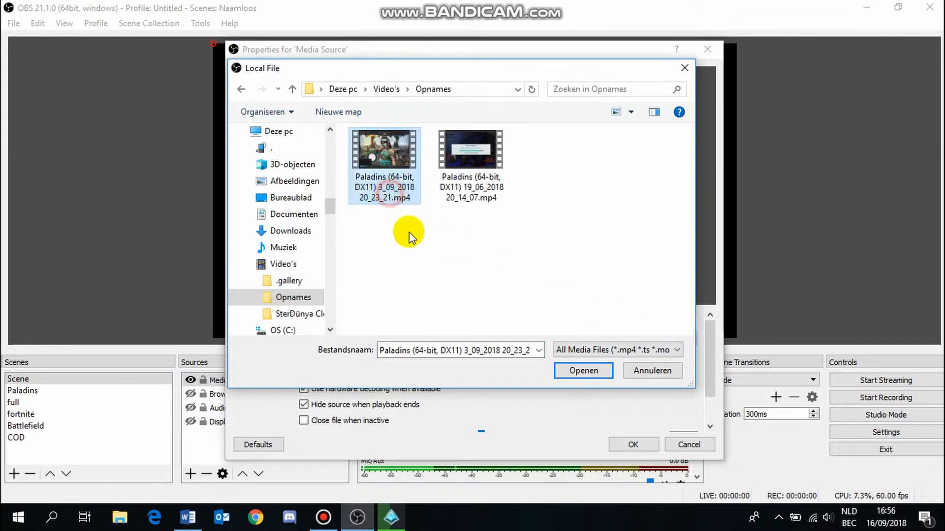
pyautogui.click(566, 371)
# - Keep the media source's playback speed at 100 percent and confirm its properties
pyautogui.scroll(-3, 569, 399)
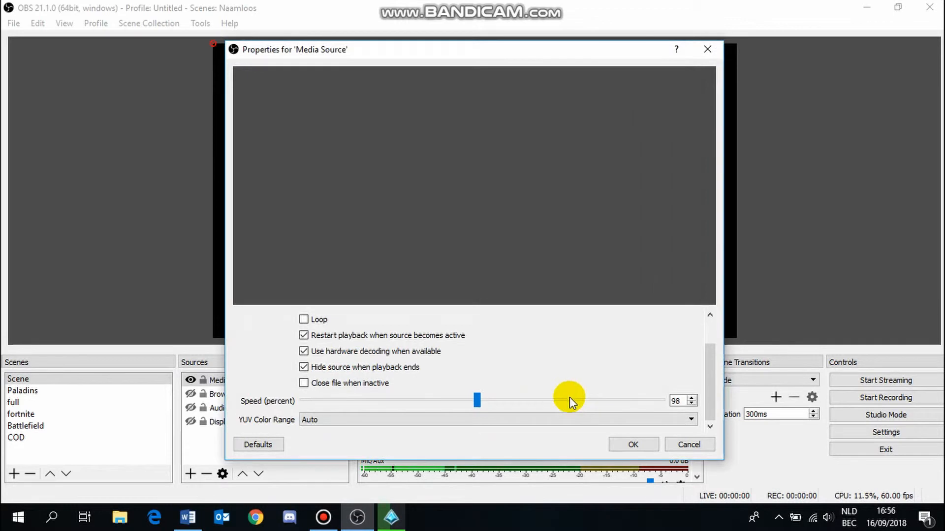
pyautogui.scroll(2, 569, 397)
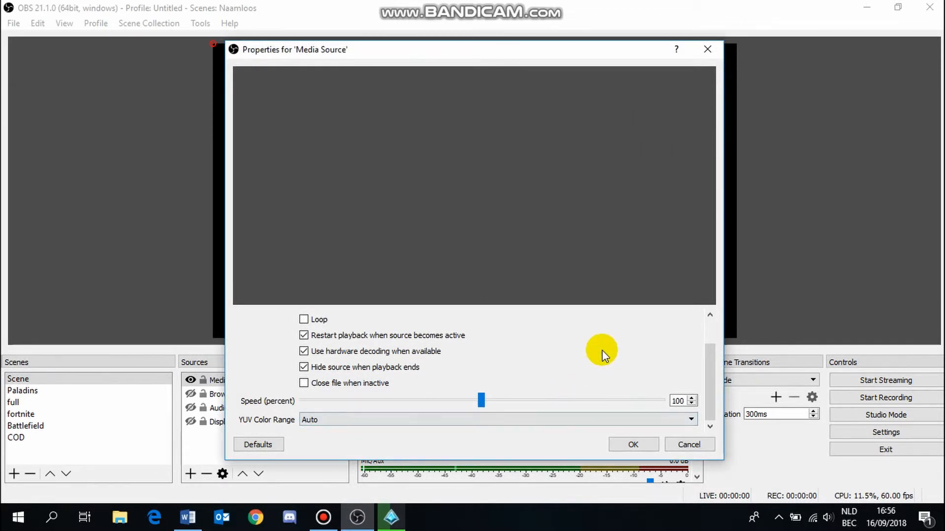
pyautogui.scroll(2, 601, 350)
pyautogui.scroll(-3, 539, 394)
pyautogui.click(634, 445)
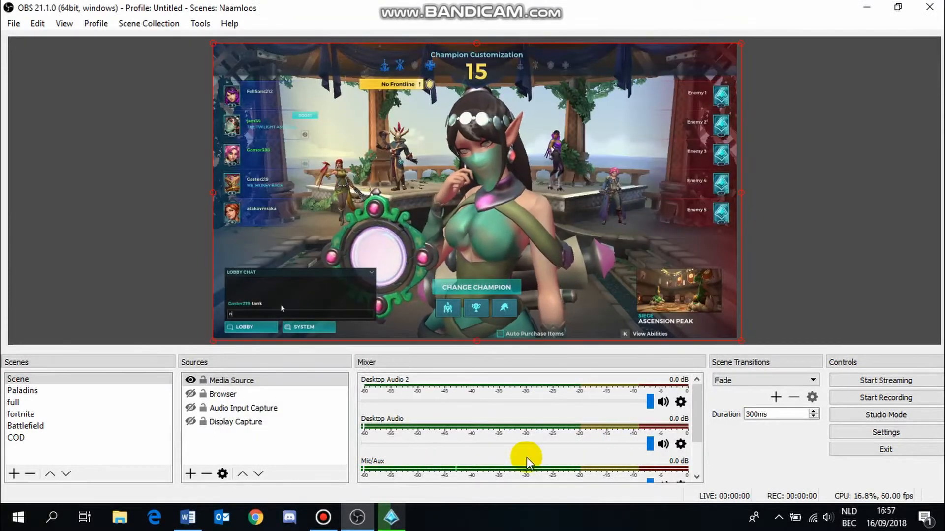
# - Check the Paladins launcher's download progress and return to OBS
pyautogui.click(394, 519)
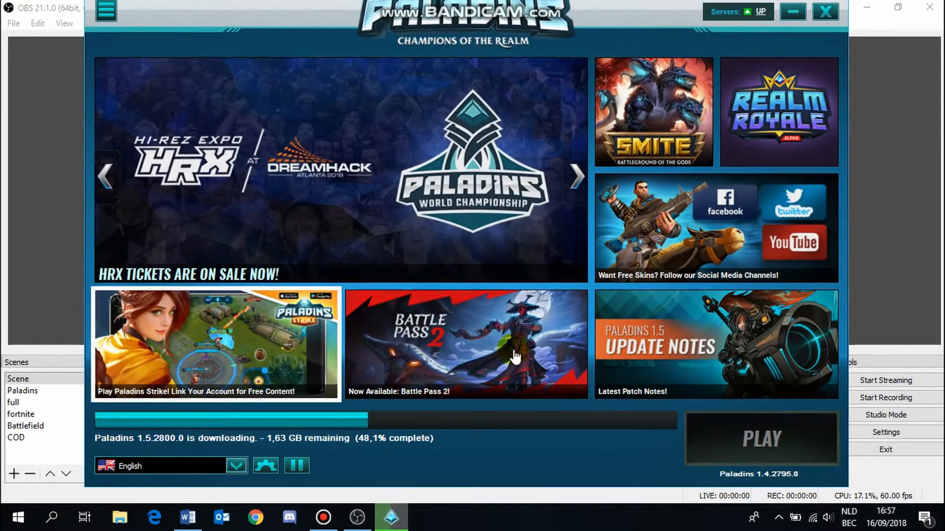
pyautogui.click(357, 517)
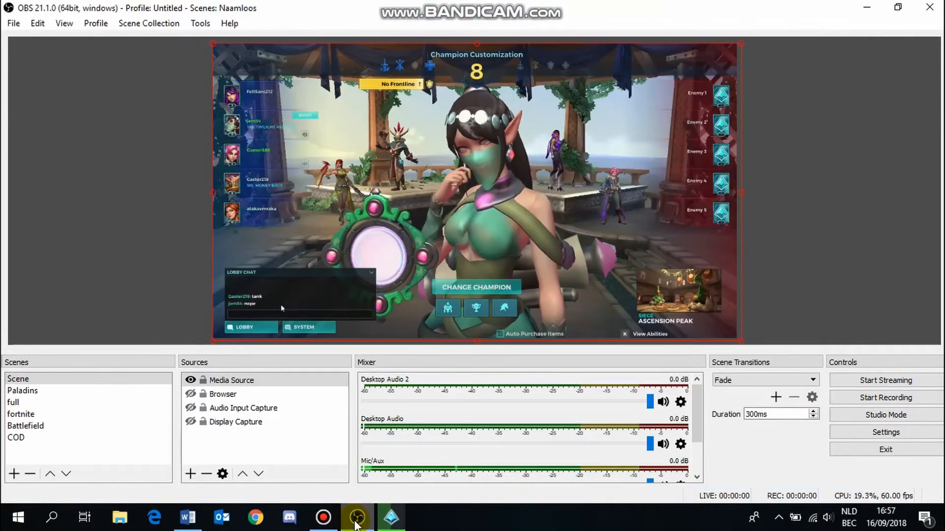
# - Flip the media source horizontally
pyautogui.click(249, 381)
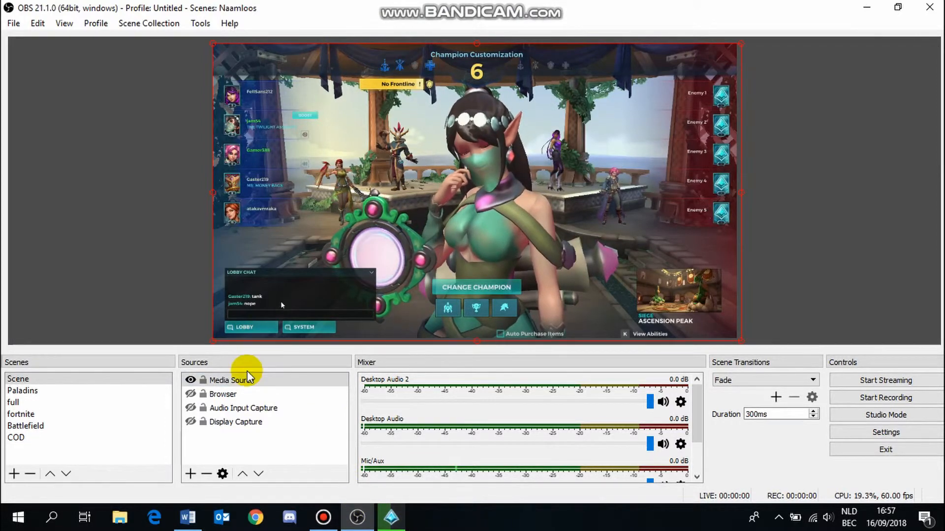
pyautogui.rightClick(252, 381)
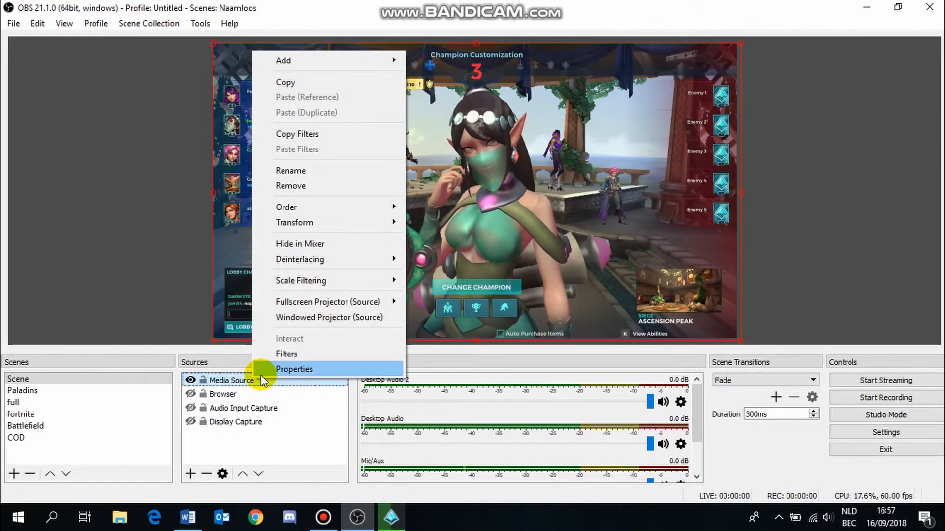
pyautogui.moveTo(332, 222)
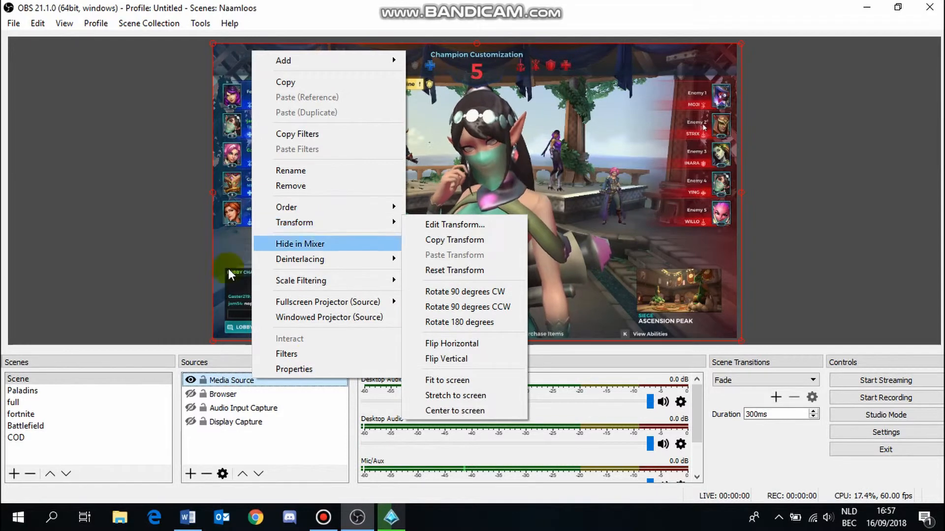
pyautogui.click(472, 348)
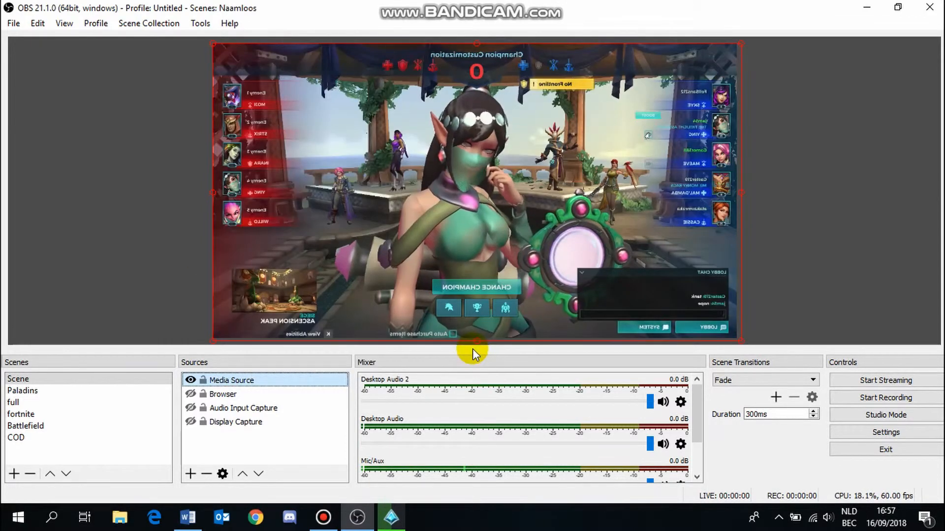
# - Reverse the media source's horizontal flip by applying the same transform again
pyautogui.rightClick(301, 380)
pyautogui.moveTo(416, 220)
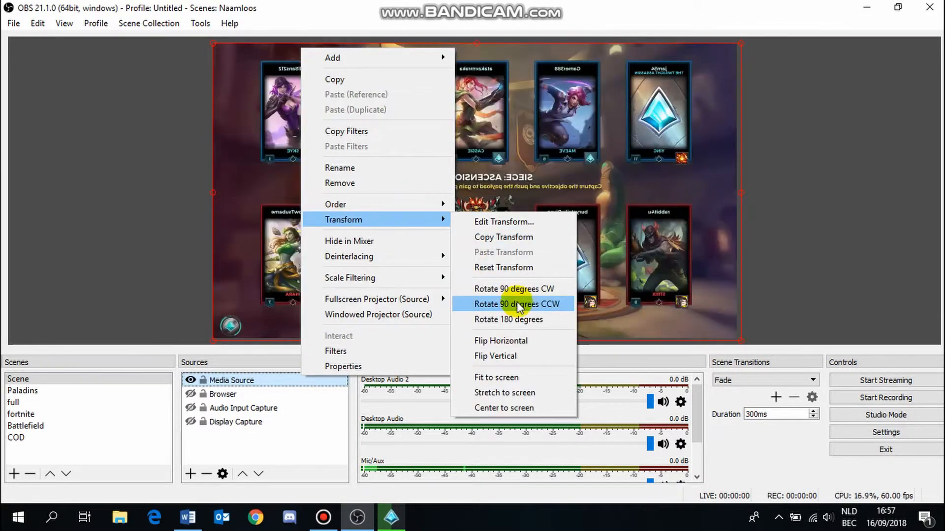
pyautogui.click(533, 340)
# - Scale down the media source and place it in the canvas's upper-right corner
pyautogui.click(220, 380)
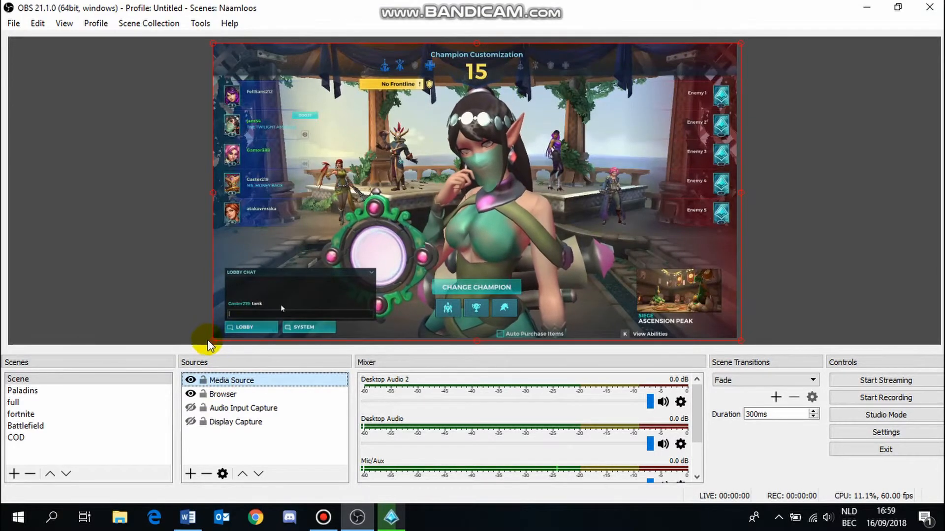
pyautogui.moveTo(212, 342); pyautogui.dragTo(242, 323)
pyautogui.moveTo(314, 269); pyautogui.dragTo(387, 224)
# - Move the browser source to the canvas's upper-left corner and scale it down beside the media source
pyautogui.click(333, 287)
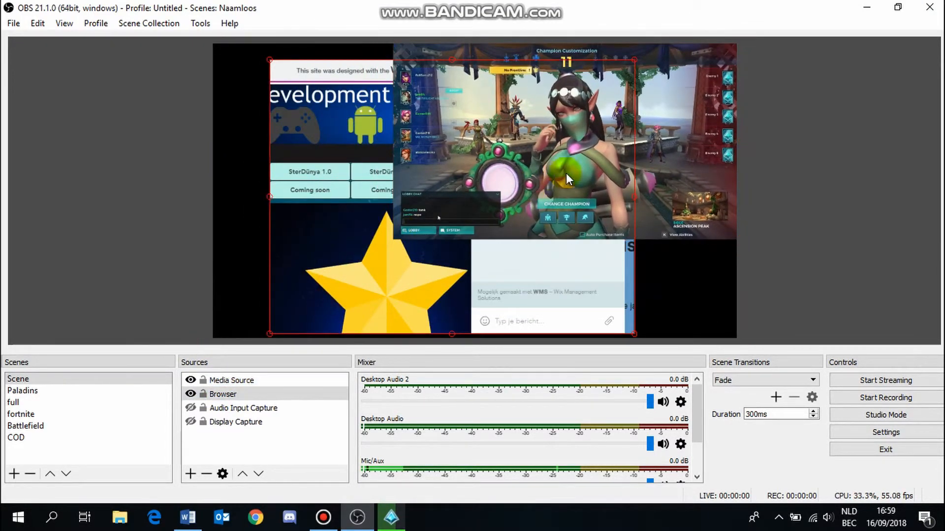
pyautogui.moveTo(412, 268); pyautogui.dragTo(359, 255)
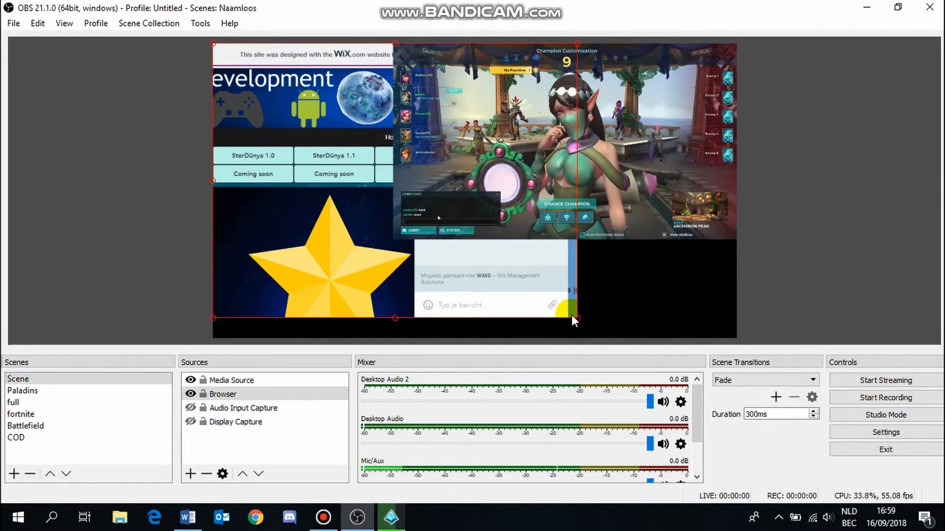
pyautogui.moveTo(577, 317); pyautogui.dragTo(442, 212)
# - Move the visible Display Capture above the other sources in the stacking order
pyautogui.moveTo(259, 421); pyautogui.dragTo(241, 379)
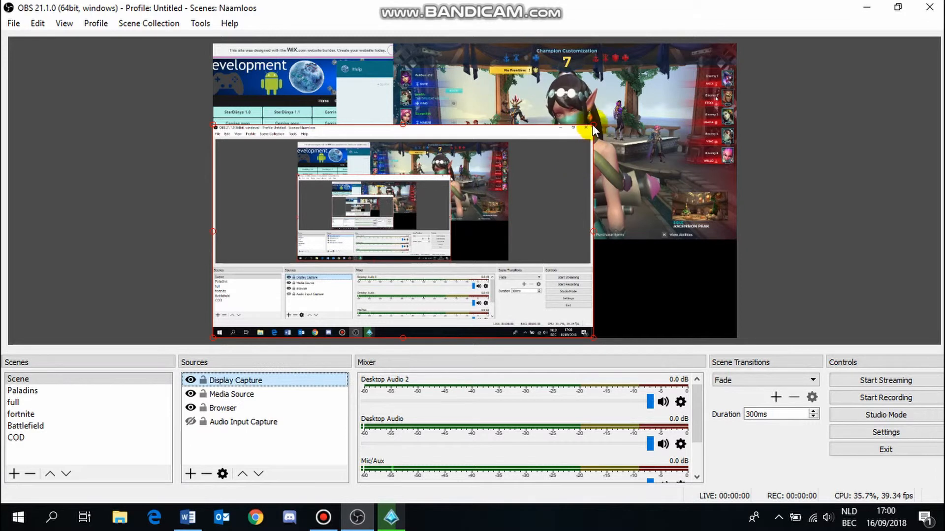